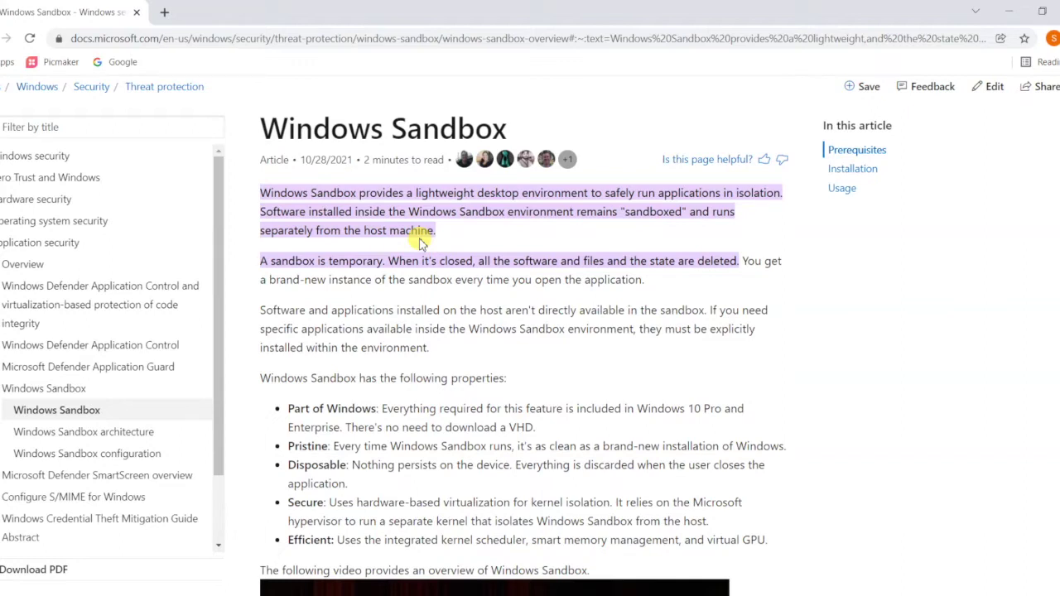
{"action": "scroll", "coordinate": [568, 313], "scroll_direction": "down", "scroll_amount": 1}
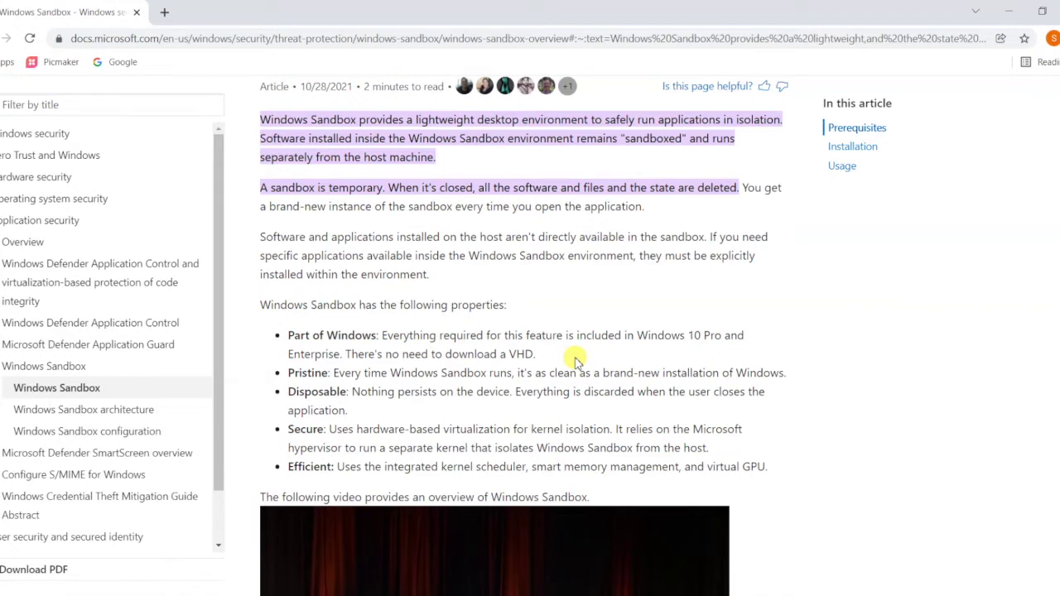
{"action": "scroll", "coordinate": [576, 361], "scroll_direction": "down", "scroll_amount": 2}
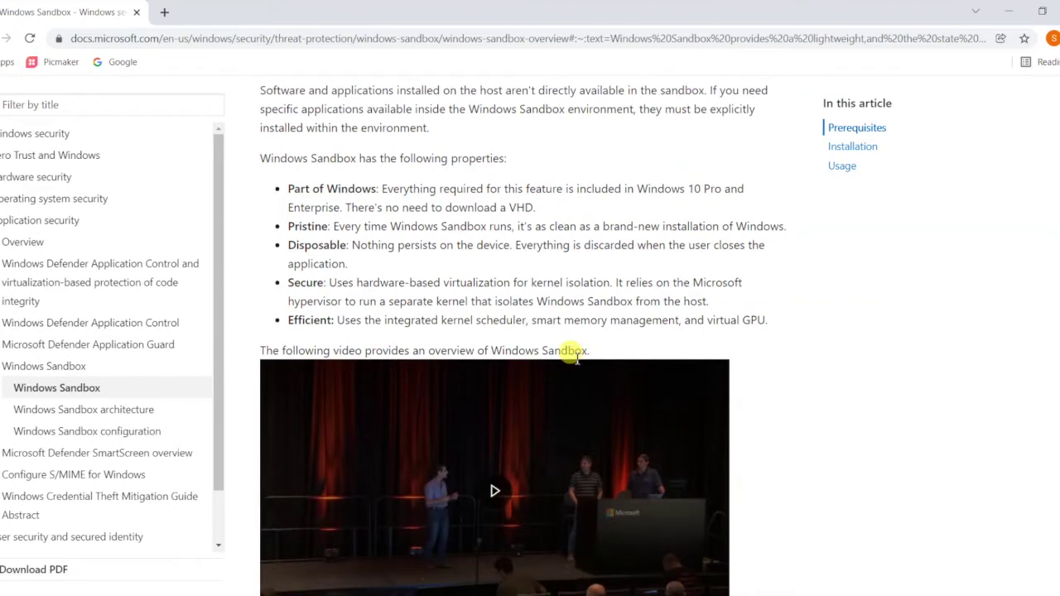
{"action": "scroll", "coordinate": [575, 361], "scroll_direction": "down", "scroll_amount": 2}
{"action": "scroll", "coordinate": [576, 361], "scroll_direction": "down", "scroll_amount": 3}
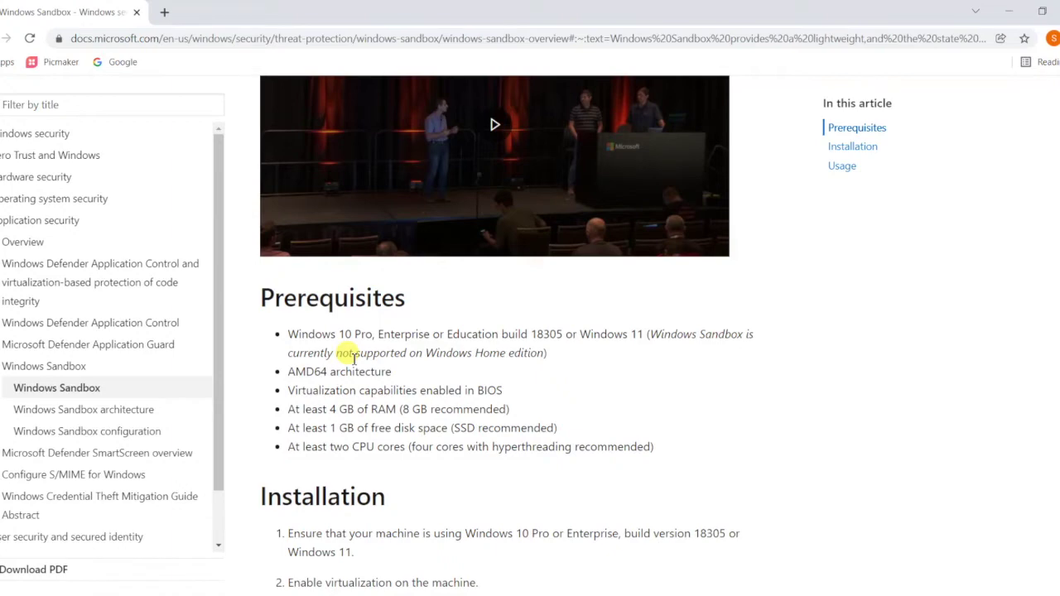
{"action": "scroll", "coordinate": [353, 358], "scroll_direction": "down", "scroll_amount": 4}
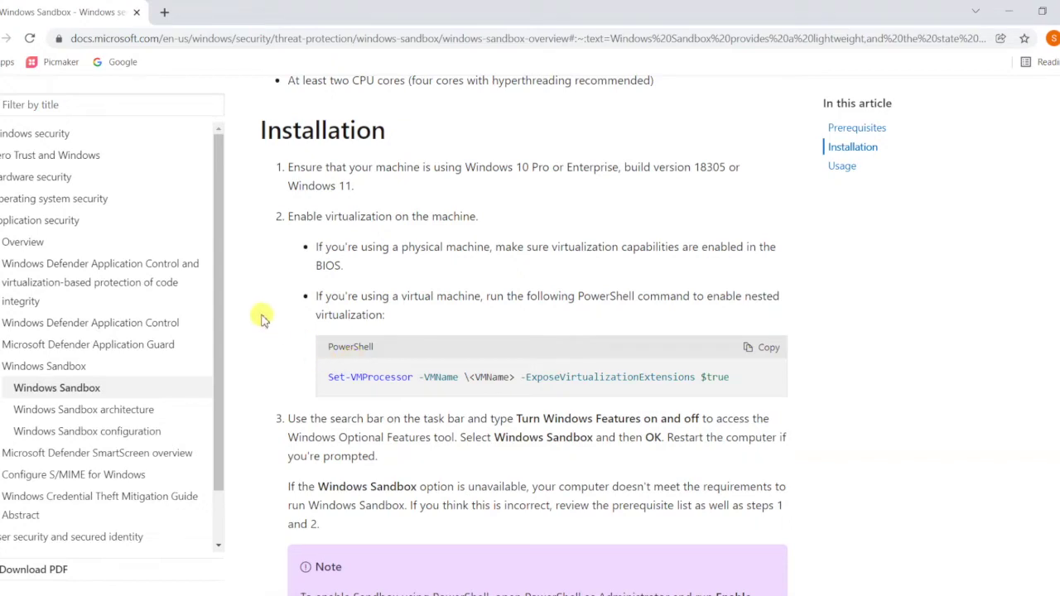
Step: Minimize the documentation browser and open the Run box from the Win+X menu
{"action": "left_click", "coordinate": [1009, 12]}
{"action": "key", "text": "super+x"}
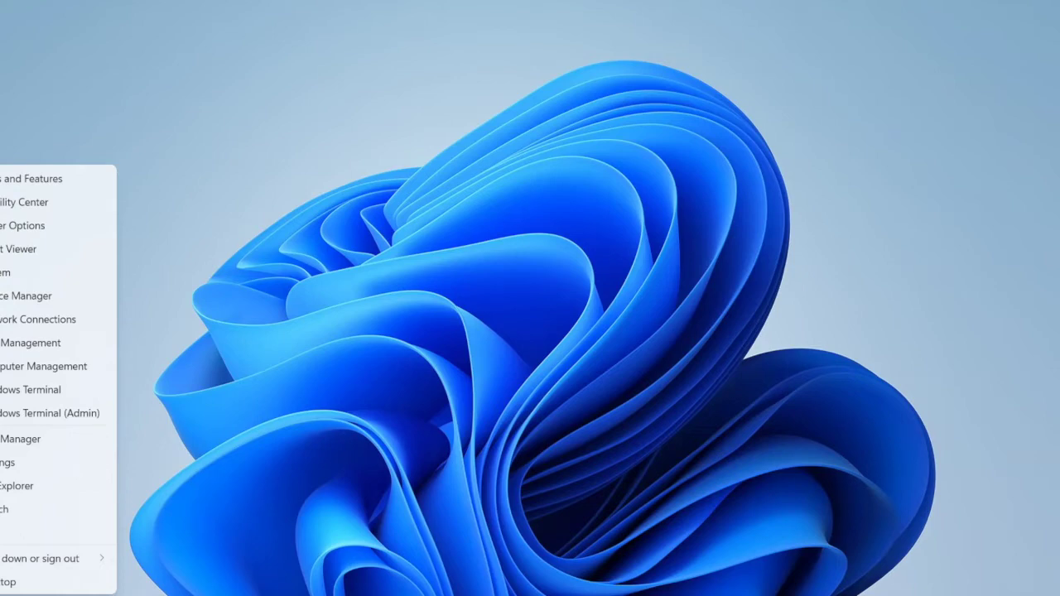
{"action": "left_click", "coordinate": [21, 534]}
{"action": "type", "text": "o"}
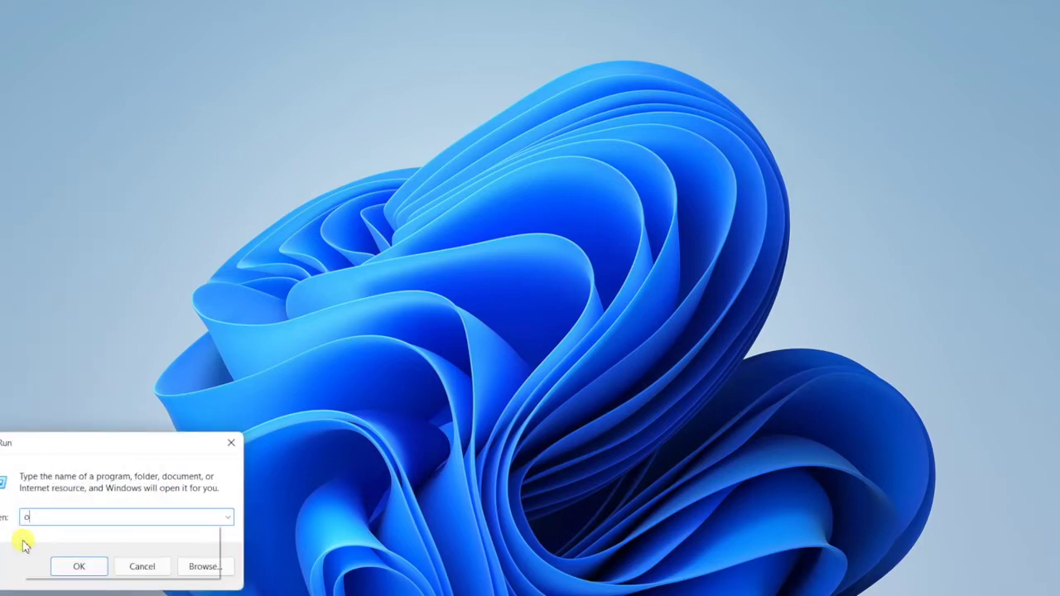
{"action": "type", "text": "ntrol"}
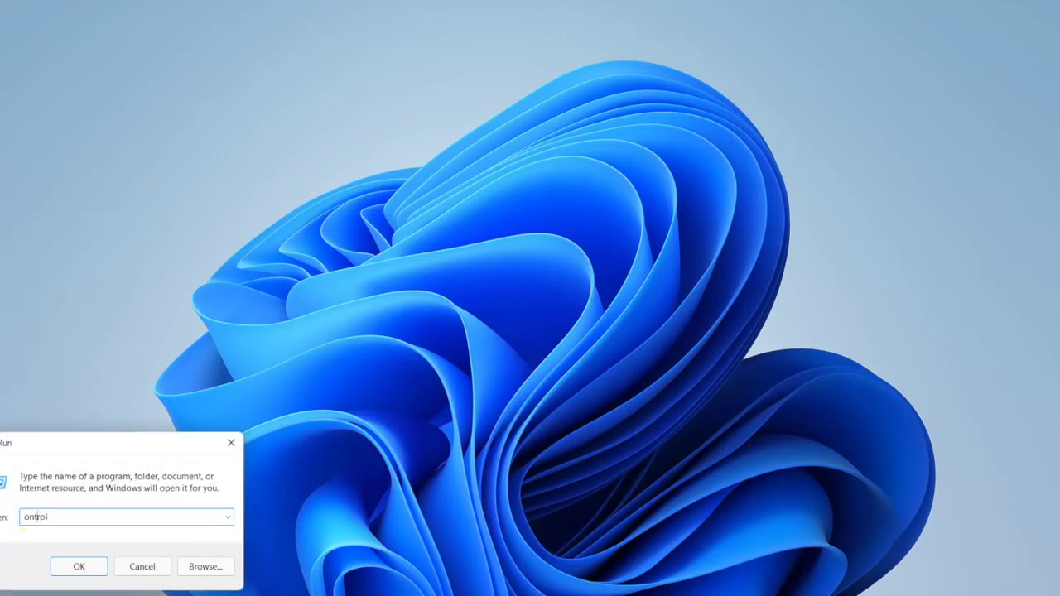
Step: Run 'control' to reach Programs and Features, then the Windows Features list
{"action": "left_click", "coordinate": [24, 517]}
{"action": "type", "text": "c"}
{"action": "key", "text": "Return"}
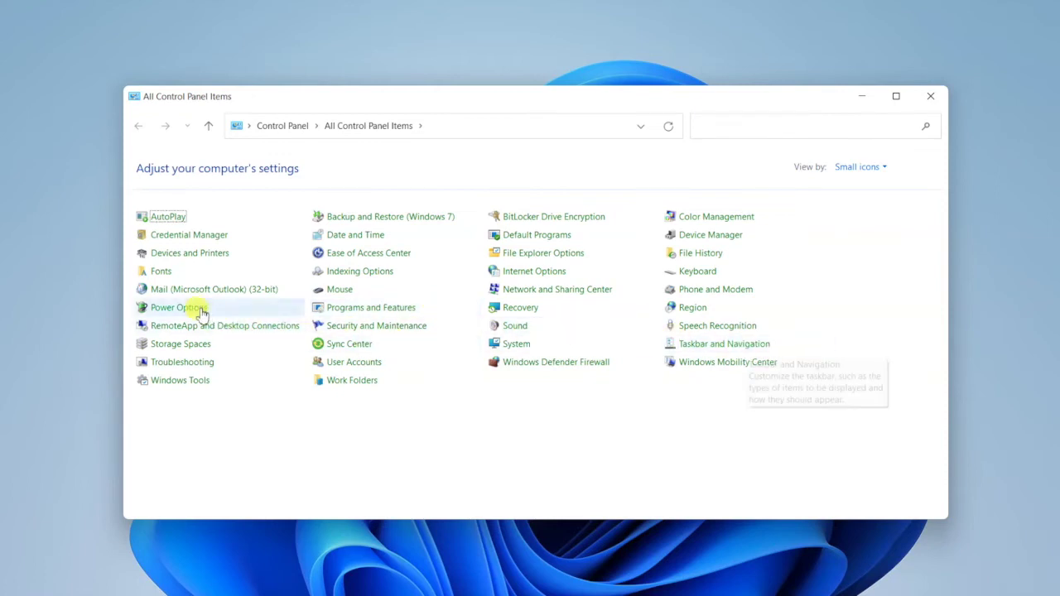
{"action": "left_click", "coordinate": [340, 306]}
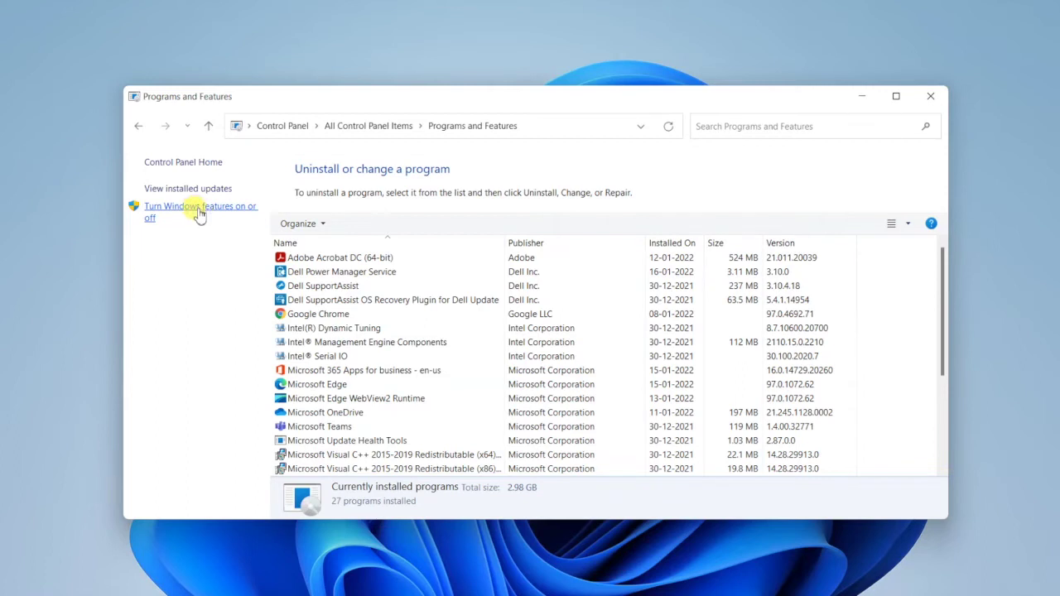
{"action": "left_click", "coordinate": [199, 213]}
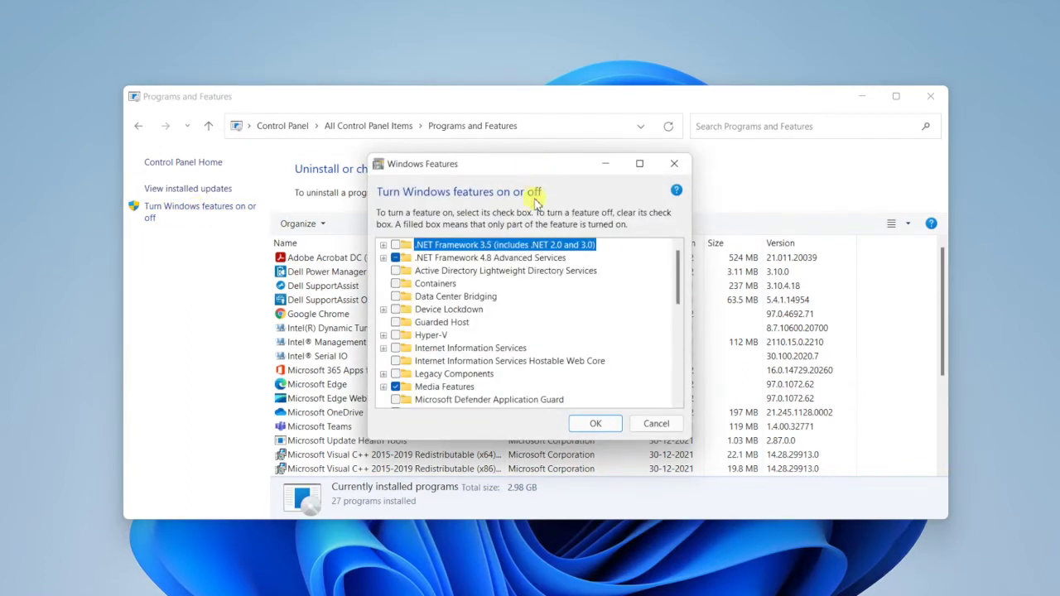
Step: Tick Windows Sandbox in the optional features list and confirm the change with OK
{"action": "scroll", "coordinate": [545, 282], "scroll_direction": "down", "scroll_amount": 3}
{"action": "scroll", "coordinate": [547, 284], "scroll_direction": "down", "scroll_amount": 2}
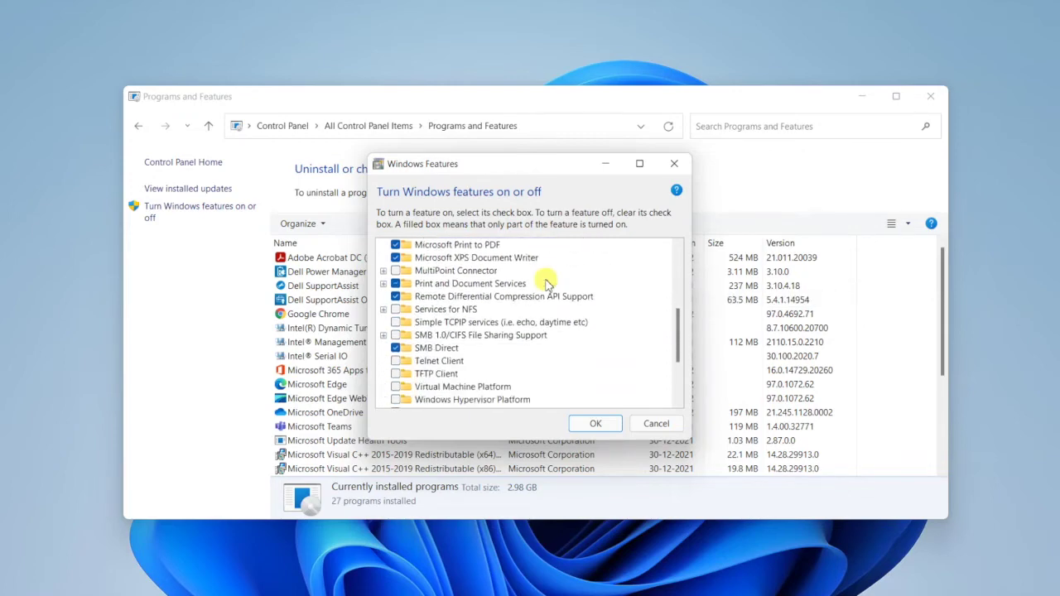
{"action": "scroll", "coordinate": [545, 283], "scroll_direction": "down", "scroll_amount": 2}
{"action": "scroll", "coordinate": [542, 283], "scroll_direction": "up", "scroll_amount": 1}
{"action": "scroll", "coordinate": [542, 283], "scroll_direction": "down", "scroll_amount": 1}
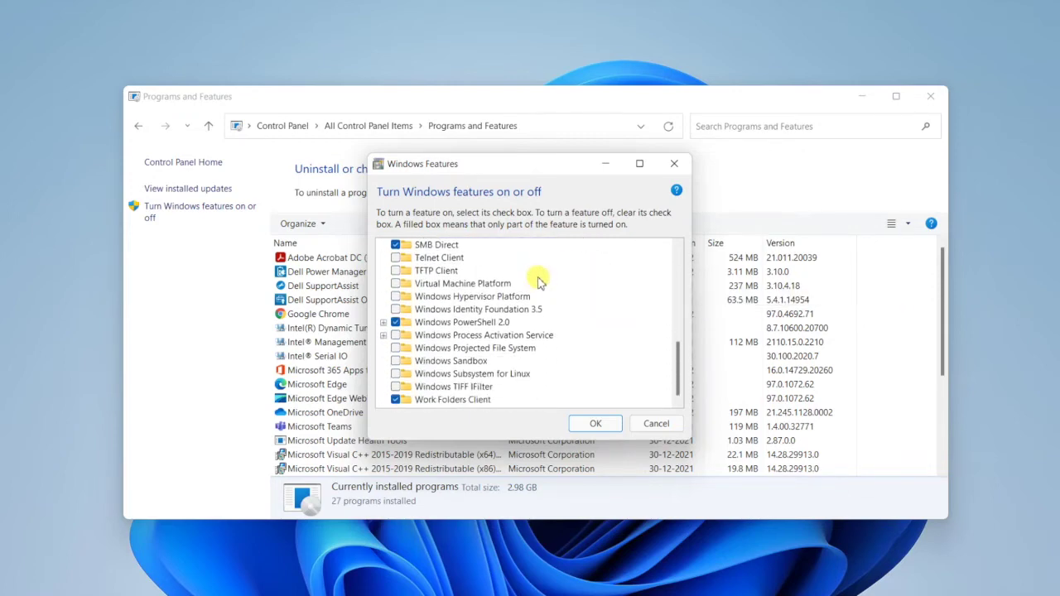
{"action": "left_click", "coordinate": [396, 361]}
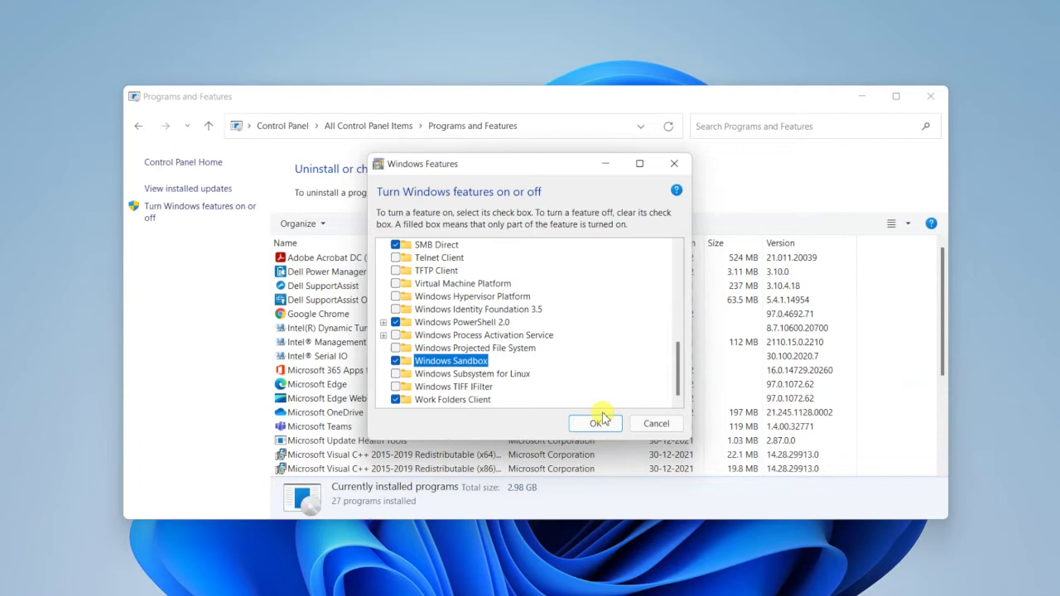
{"action": "left_click", "coordinate": [598, 421]}
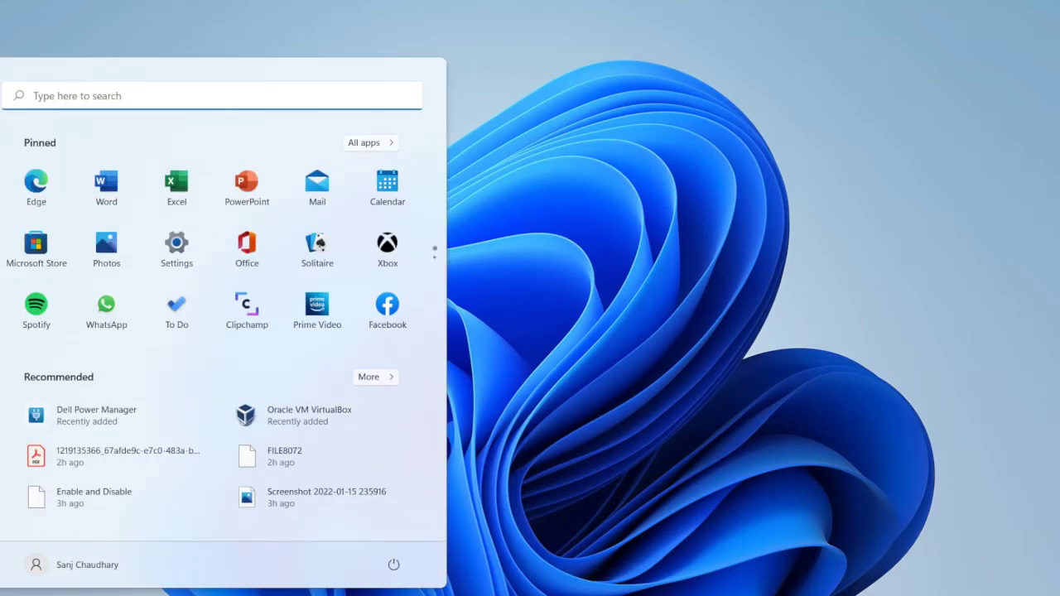
Step: Search the Start menu for 'sand' and launch Windows Sandbox from the best match
{"action": "type", "text": "sand"}
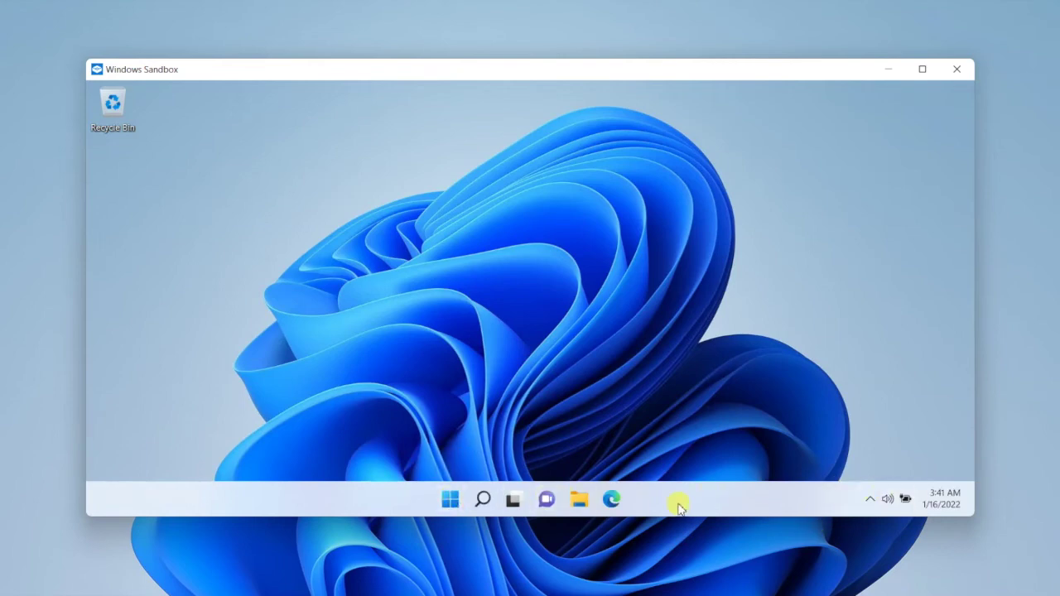
Step: Check the sandbox's hidden tray icons, then open and close its Settings app
{"action": "left_click", "coordinate": [871, 500]}
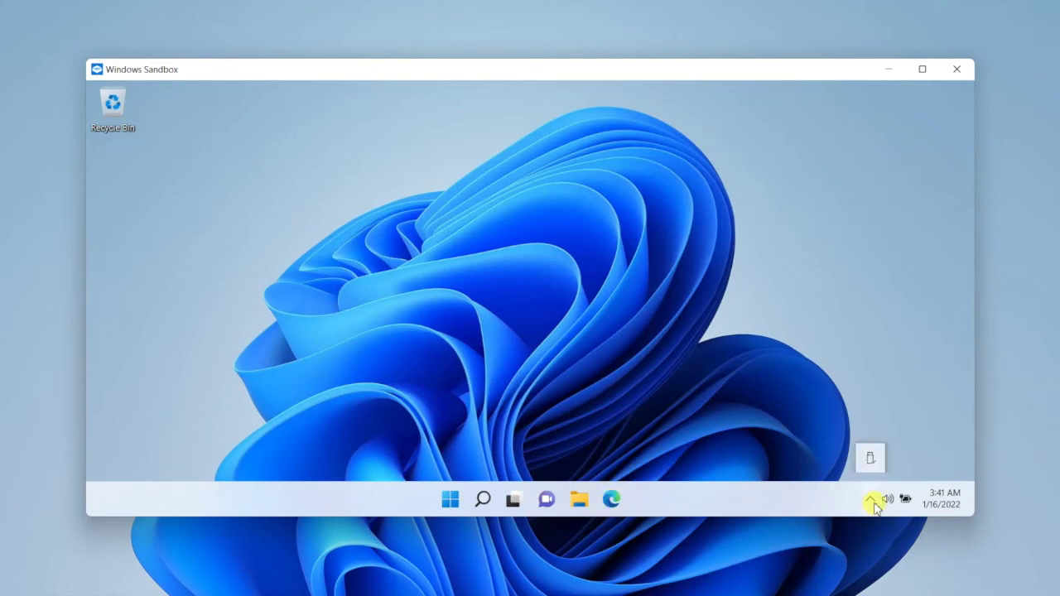
{"action": "left_click", "coordinate": [450, 501]}
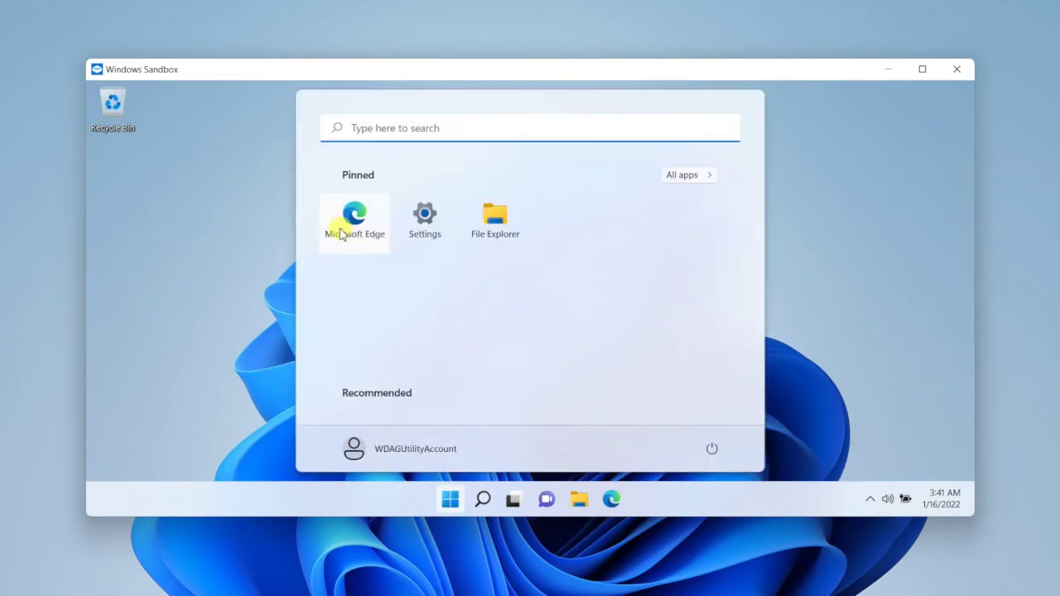
{"action": "left_click", "coordinate": [425, 230]}
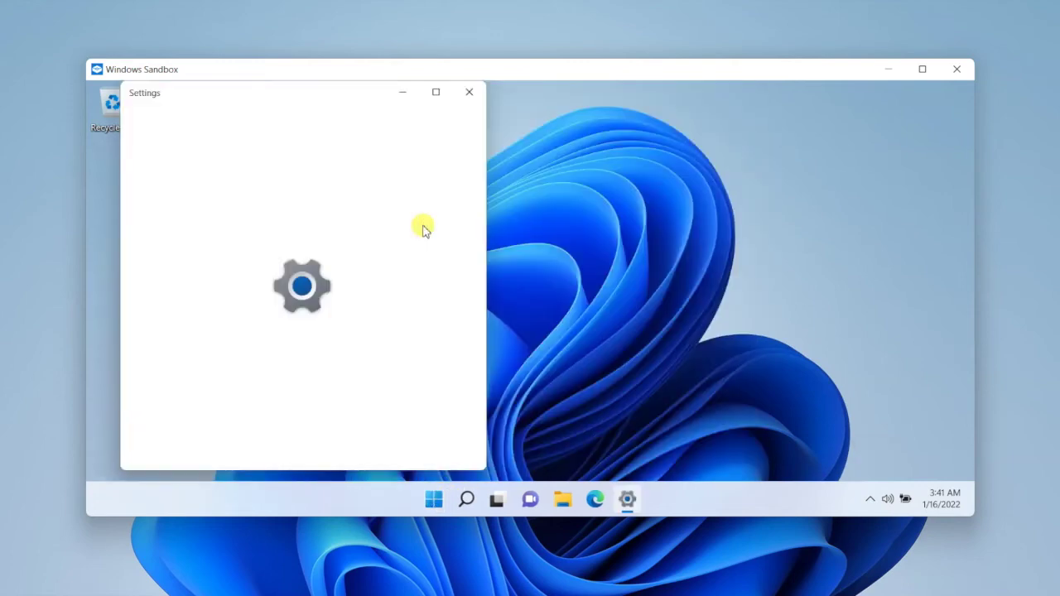
{"action": "left_click", "coordinate": [471, 92]}
Step: Browse from the sandbox's Recycle Bin to This PC > Local Disk (C:) > Users
{"action": "double_click", "coordinate": [107, 108]}
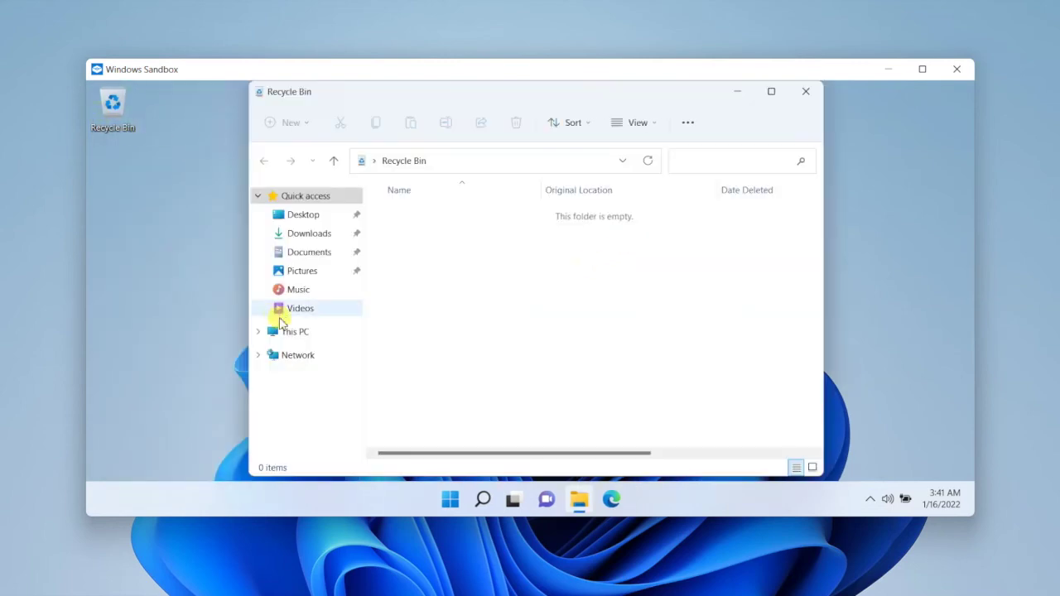
{"action": "left_click", "coordinate": [286, 331]}
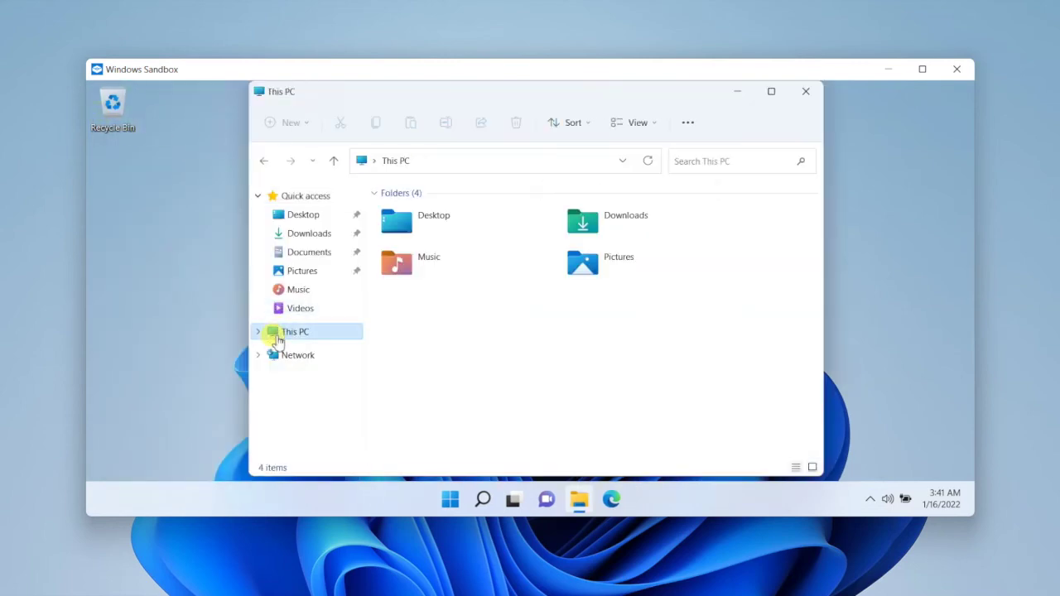
{"action": "double_click", "coordinate": [418, 372]}
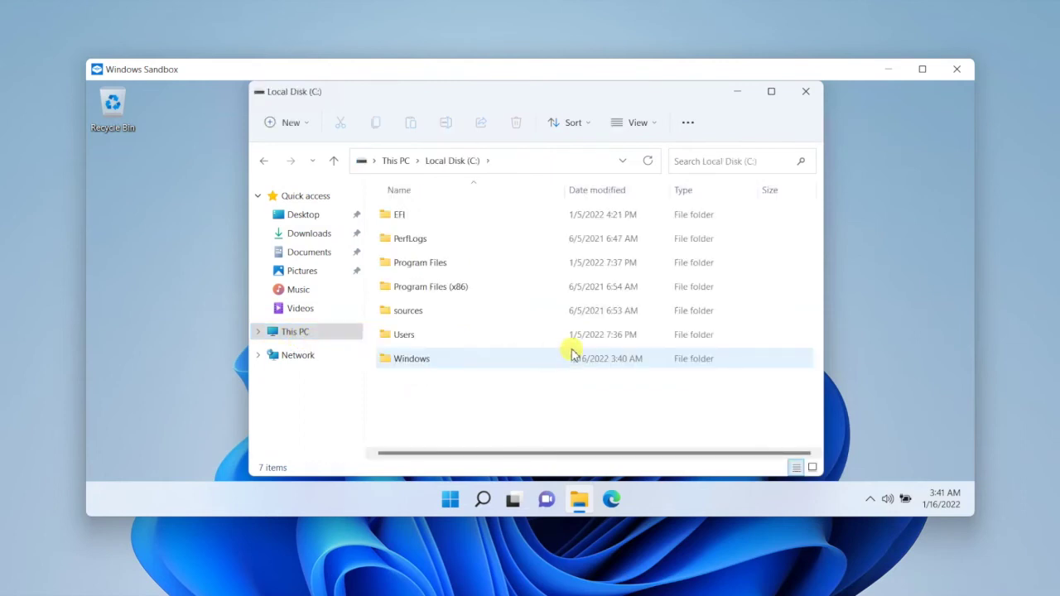
{"action": "double_click", "coordinate": [463, 341]}
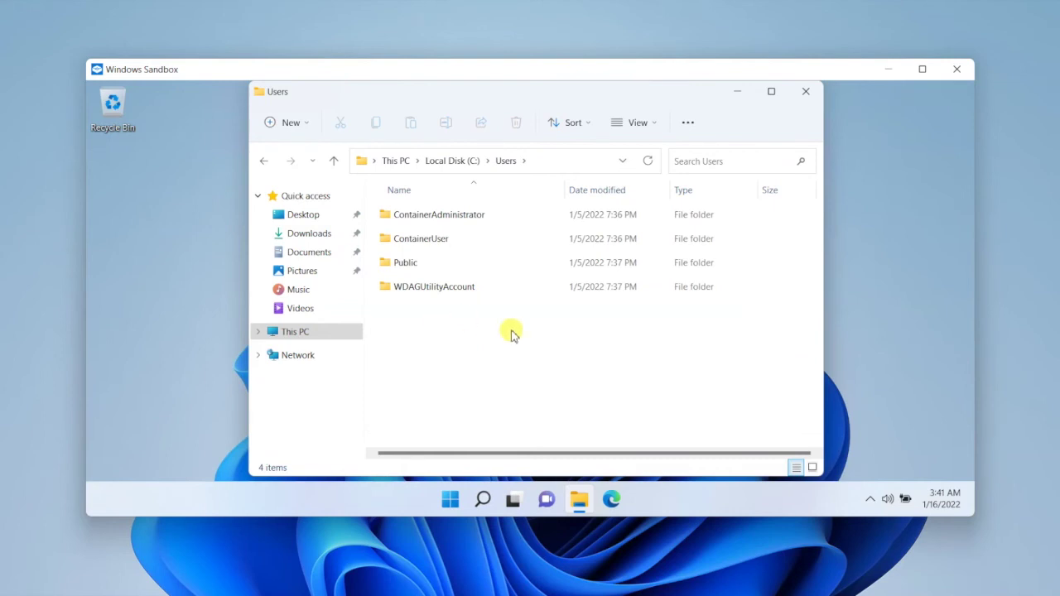
Step: Close the Users window and load the Google homepage in the sandbox's Edge
{"action": "left_click", "coordinate": [806, 91]}
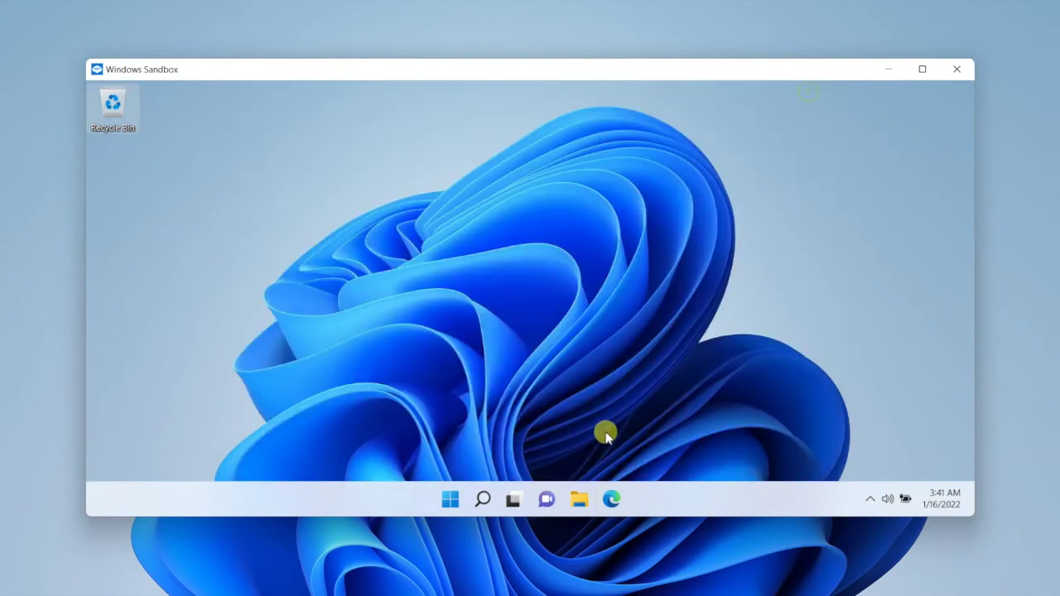
{"action": "left_click", "coordinate": [487, 498]}
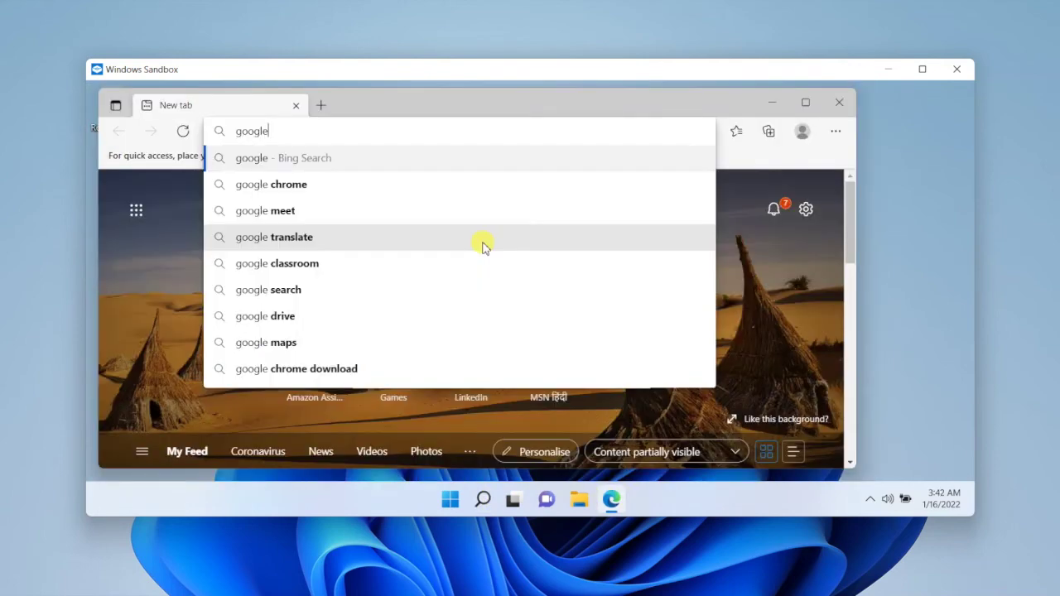
{"action": "key", "text": "ctrl+Return"}
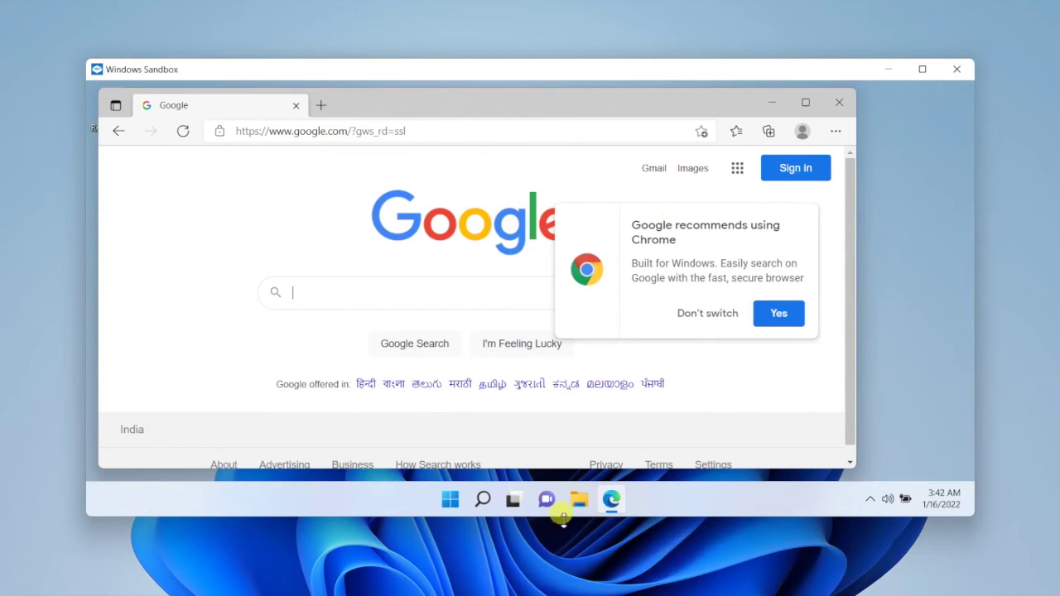
{"action": "scroll", "coordinate": [638, 434], "scroll_direction": "down", "scroll_amount": 1}
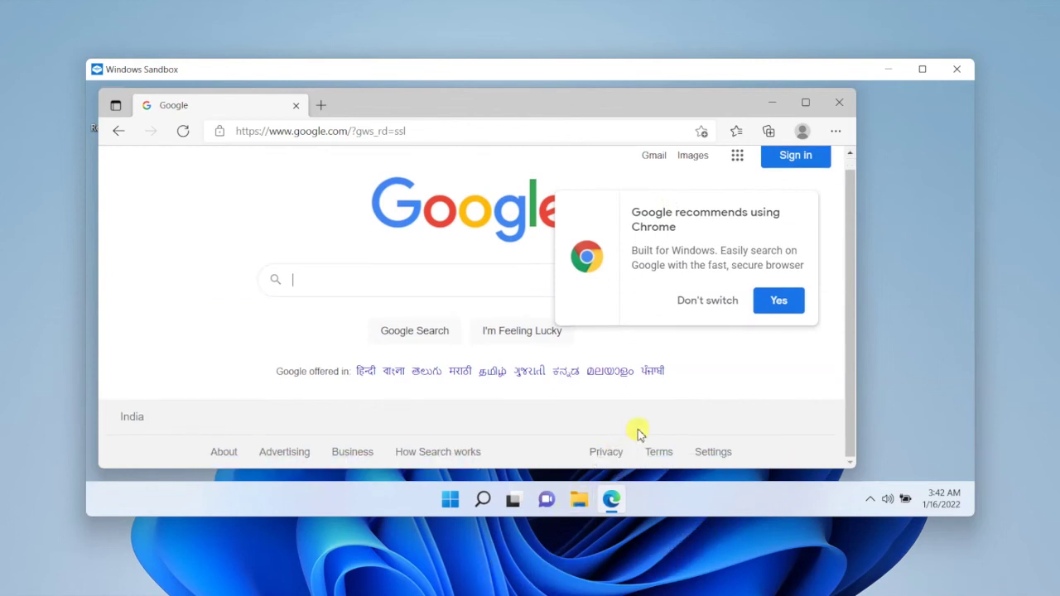
{"action": "left_click", "coordinate": [452, 500]}
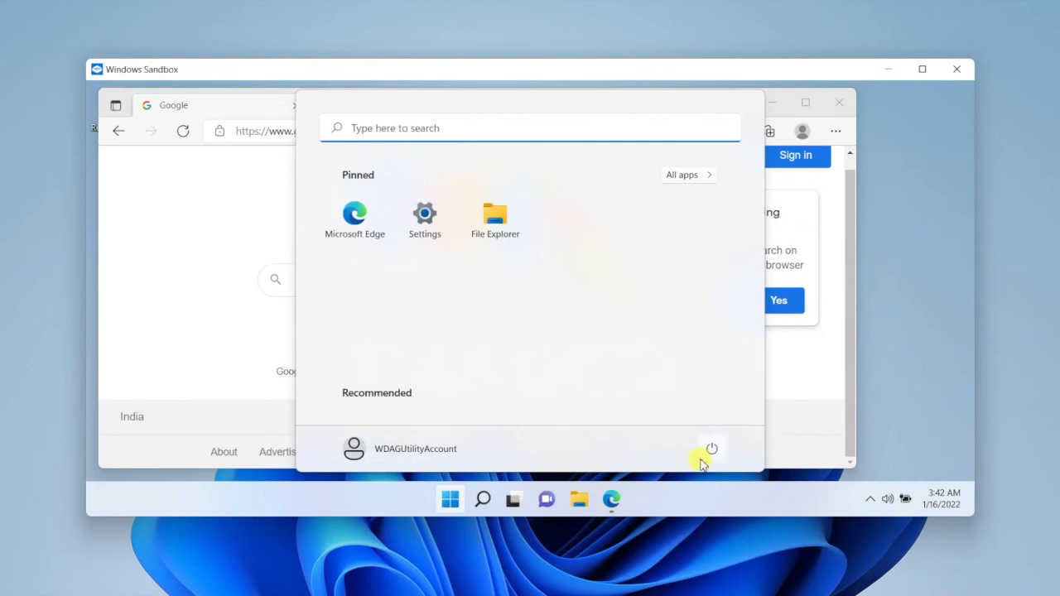
Step: Shut down the sandbox from its Power menu and search the host Start menu for 'sand'
{"action": "left_click", "coordinate": [710, 451]}
{"action": "left_click", "coordinate": [726, 396]}
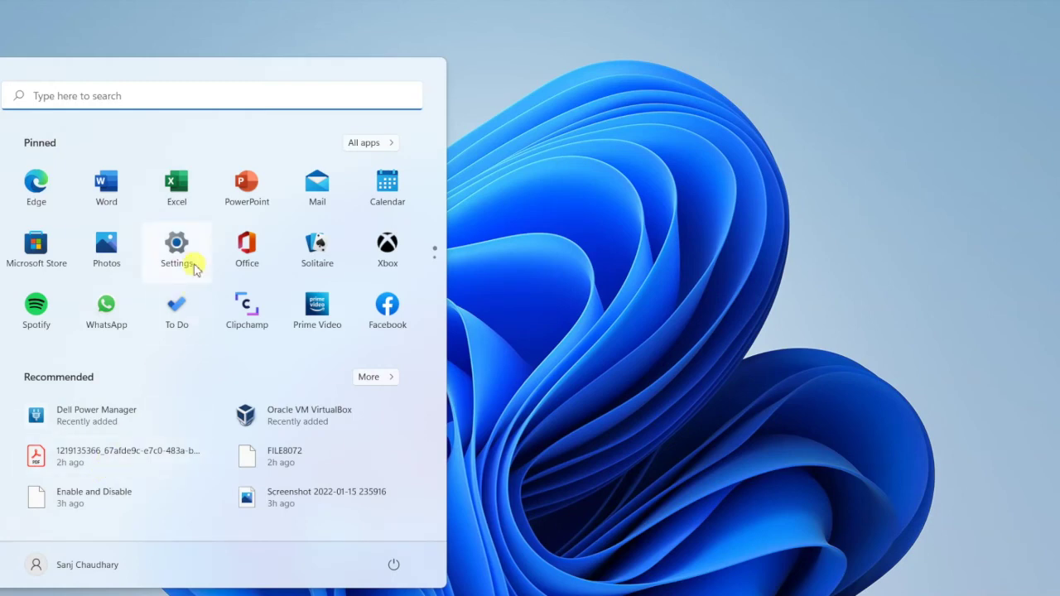
{"action": "type", "text": "sand"}
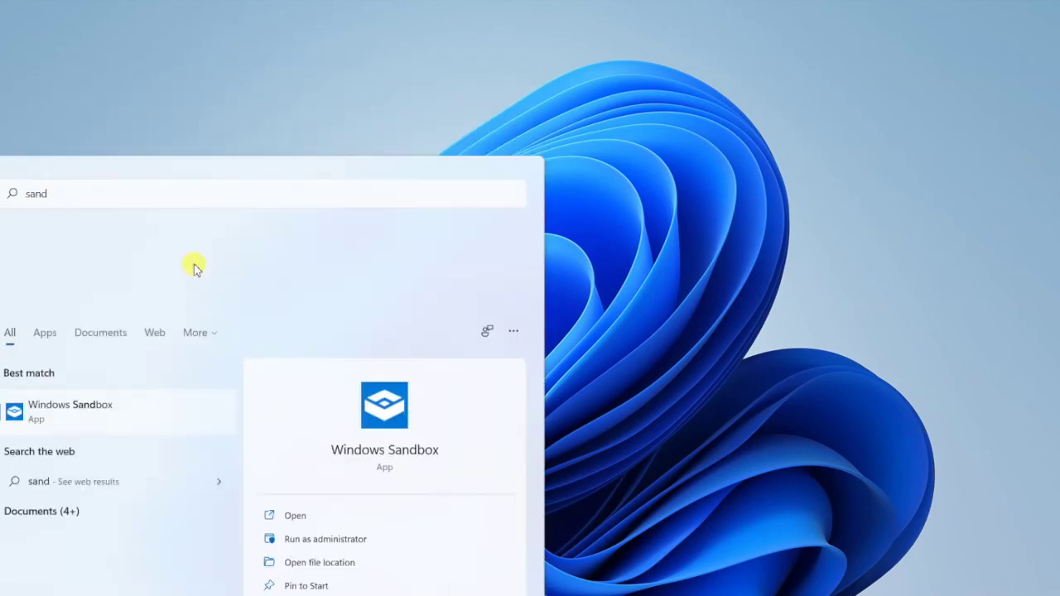